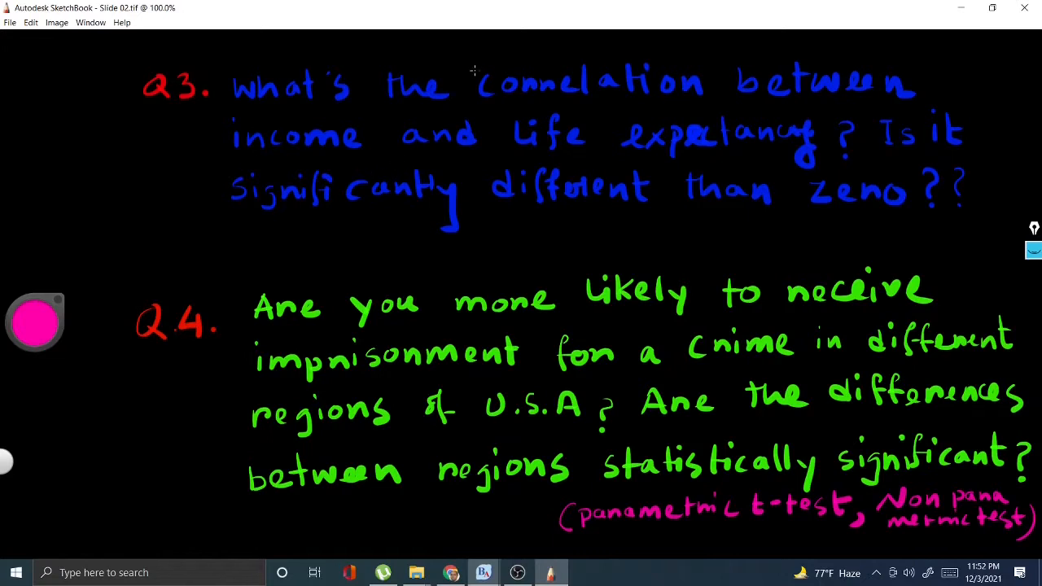
# - Mark up question 3 by underlining "correlation", enclosing it in quotation marks and circling the Q3 label
pyautogui.moveTo(555, 112); pyautogui.dragTo(581, 101)
pyautogui.moveTo(466, 62); pyautogui.dragTo(466, 70)
pyautogui.moveTo(469, 61); pyautogui.dragTo(470, 68)
pyautogui.moveTo(705, 71); pyautogui.dragTo(706, 77)
pyautogui.moveTo(711, 71); pyautogui.dragTo(711, 76)
pyautogui.moveTo(181, 119)
pyautogui.mouseDown()
pyautogui.moveTo(196, 108)
pyautogui.moveTo(189, 58)
pyautogui.moveTo(186, 114)
pyautogui.mouseUp()
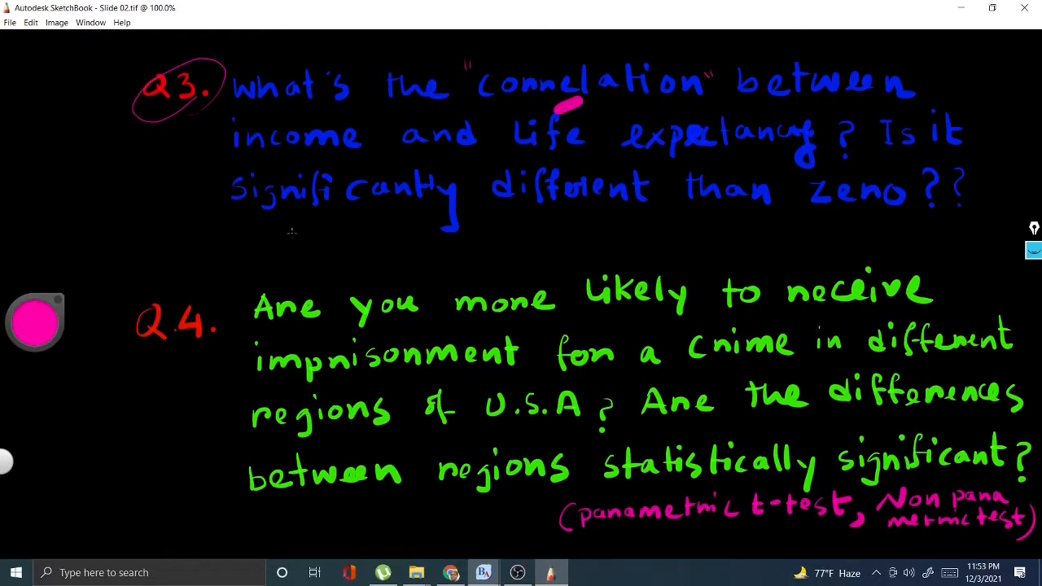
# - Underline "income", "expectancy" and "zero" in question 3 and switch to BlueSky Statistics
pyautogui.moveTo(297, 147); pyautogui.dragTo(315, 147)
pyautogui.moveTo(644, 160); pyautogui.dragTo(670, 162)
pyautogui.moveTo(833, 211); pyautogui.dragTo(849, 213)
pyautogui.moveTo(843, 213); pyautogui.dragTo(860, 216)
pyautogui.hotkey('alt', 'Tab')
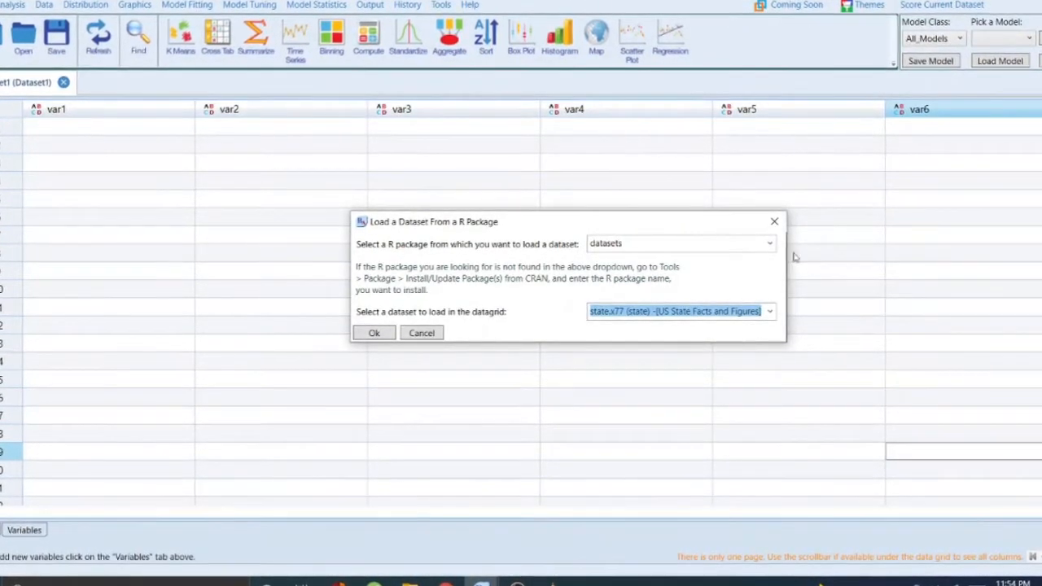
pyautogui.click(769, 243)
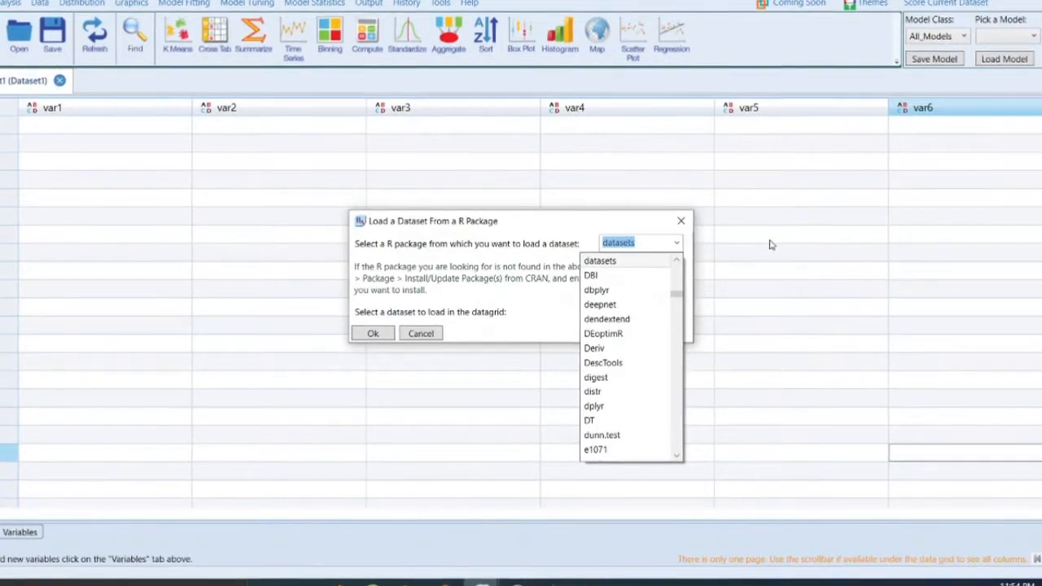
pyautogui.click(656, 242)
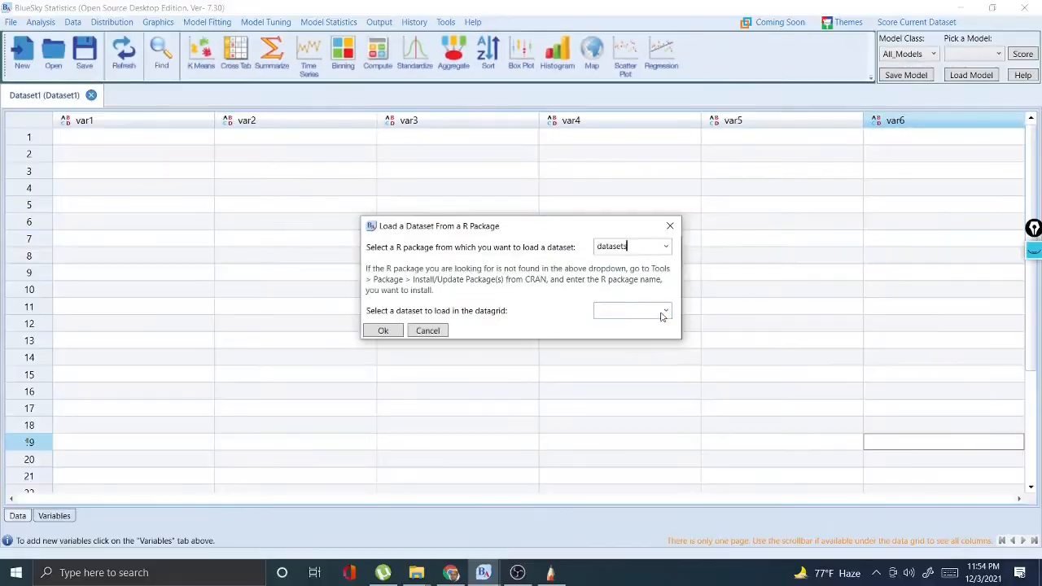
pyautogui.click(679, 312)
pyautogui.click(683, 222)
# - Start loading a dataset from an R package and choose the datasets package as the source
pyautogui.click(10, 23)
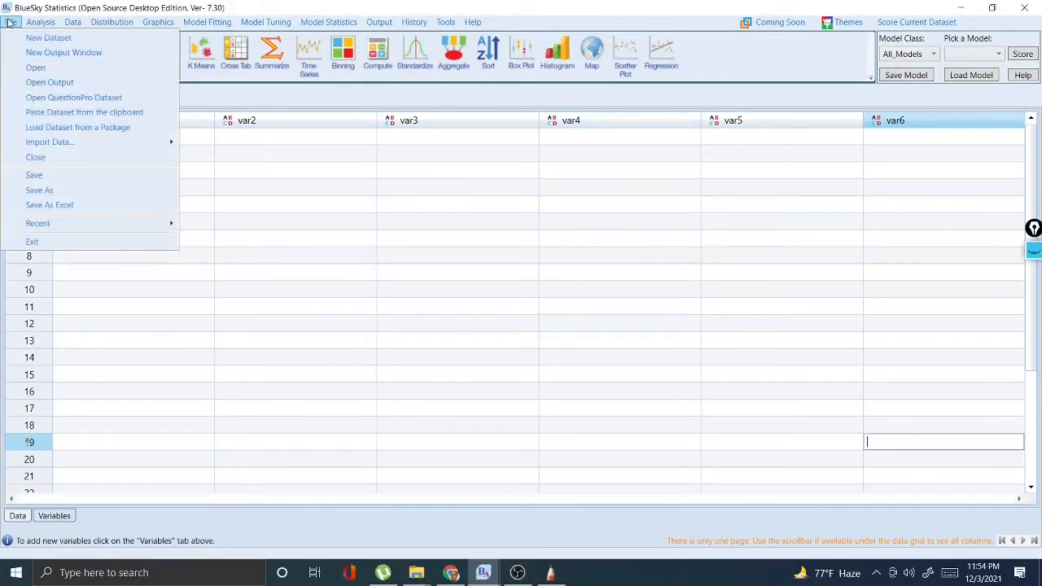
pyautogui.click(51, 130)
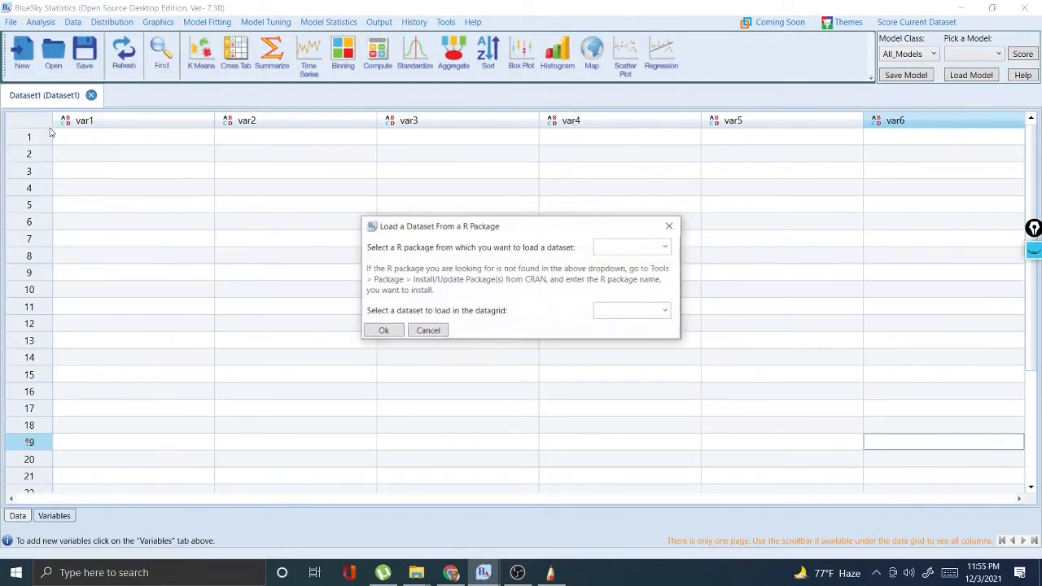
pyautogui.click(665, 247)
pyautogui.write('data.table')
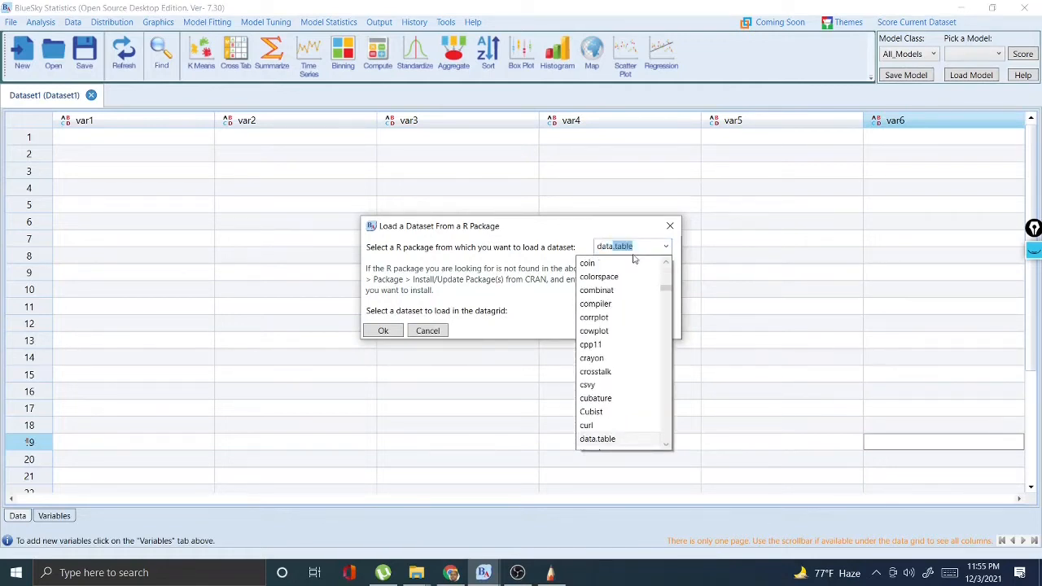
pyautogui.scroll(-1, 616, 341)
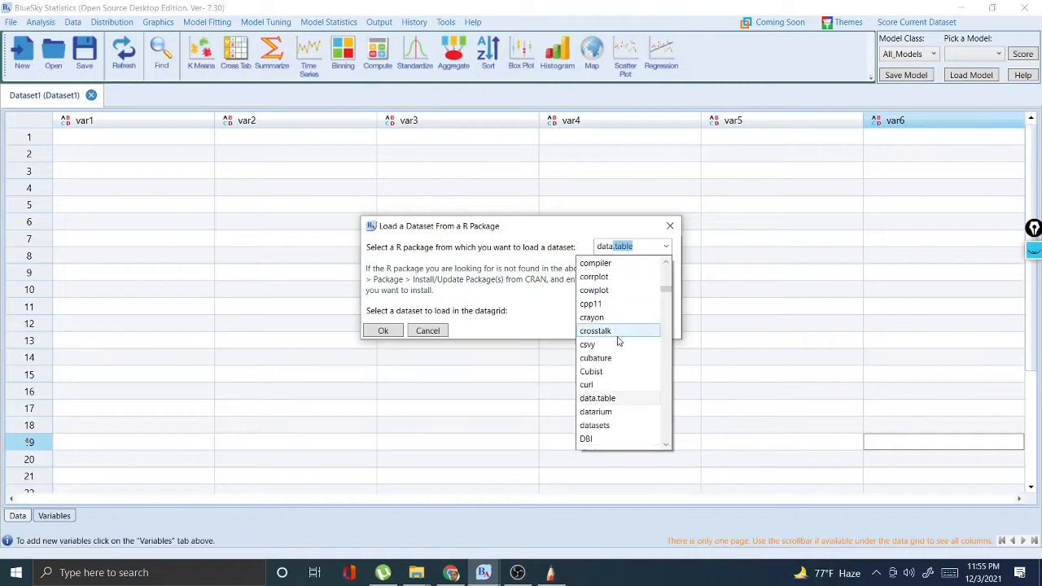
pyautogui.click(607, 425)
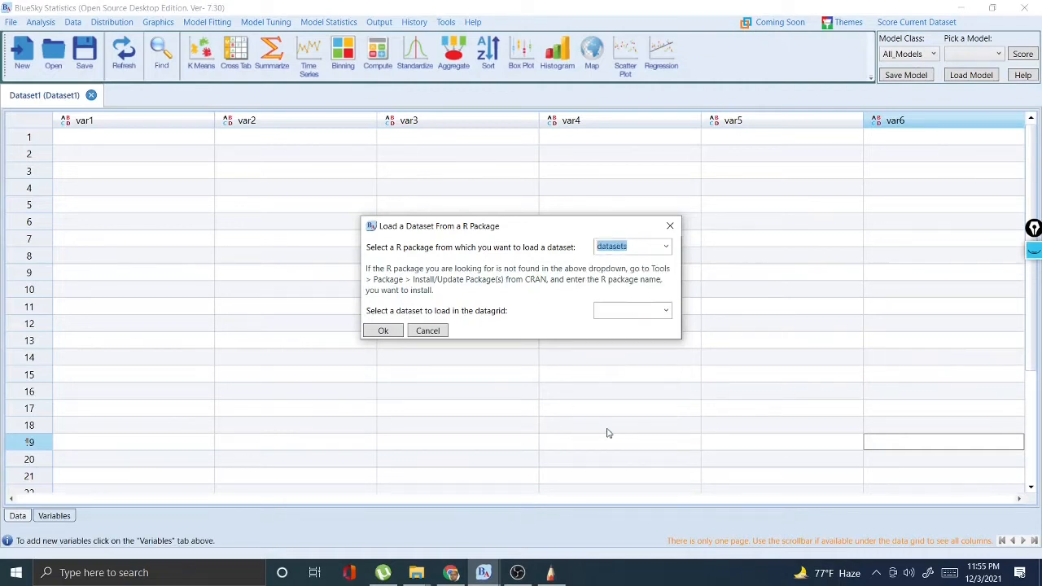
# - Load the state.x77 (state) US State Facts and Figures dataset into the data grid
pyautogui.click(664, 311)
pyautogui.write('st')
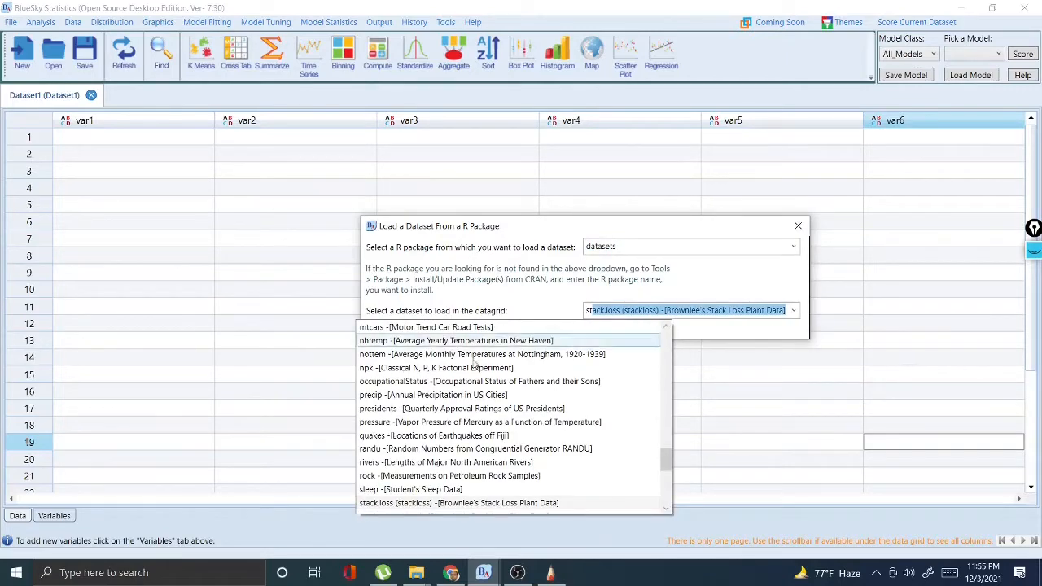
pyautogui.scroll(-2, 415, 446)
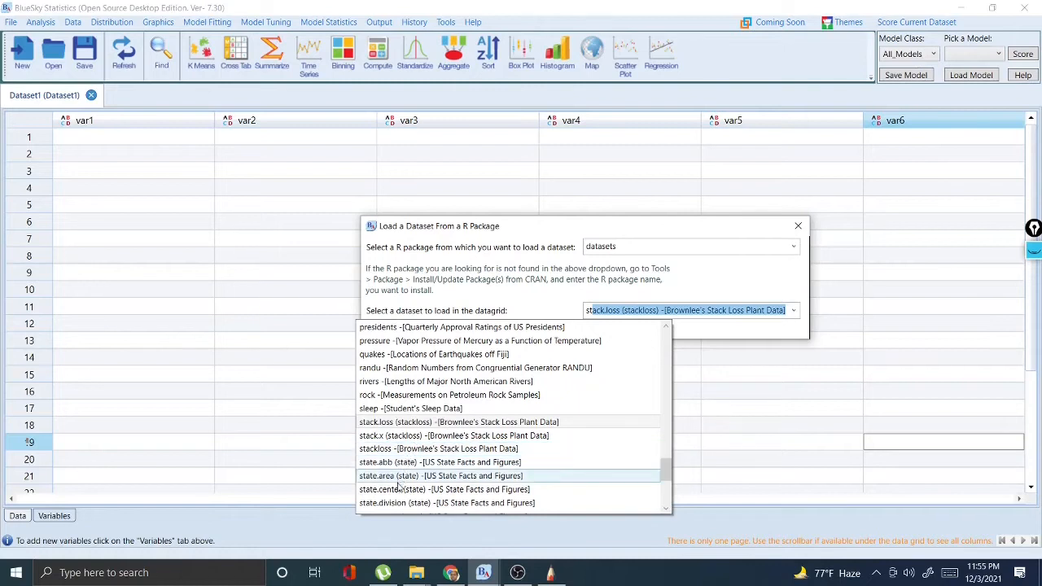
pyautogui.scroll(-1, 382, 501)
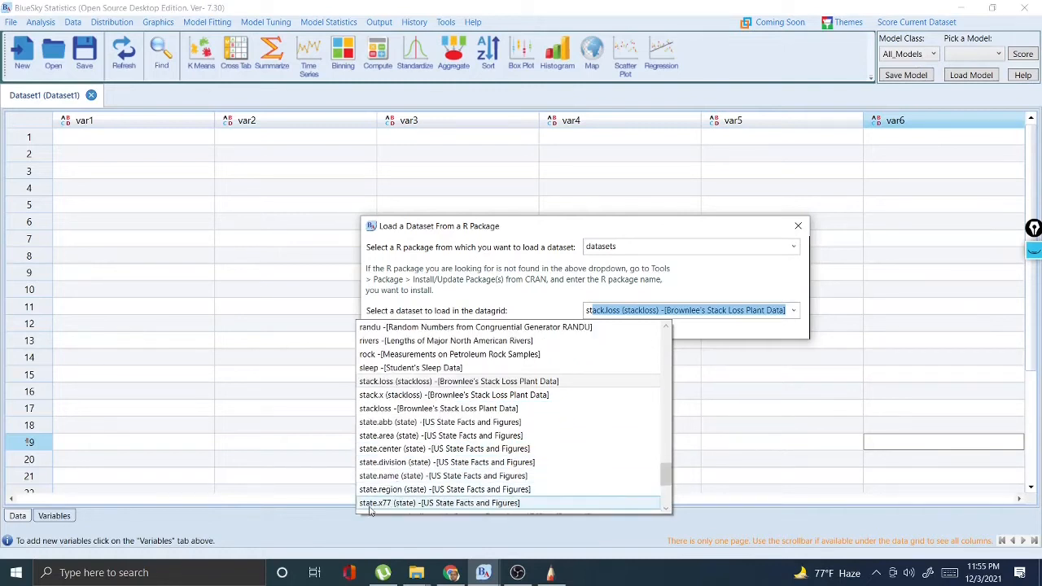
pyautogui.click(389, 504)
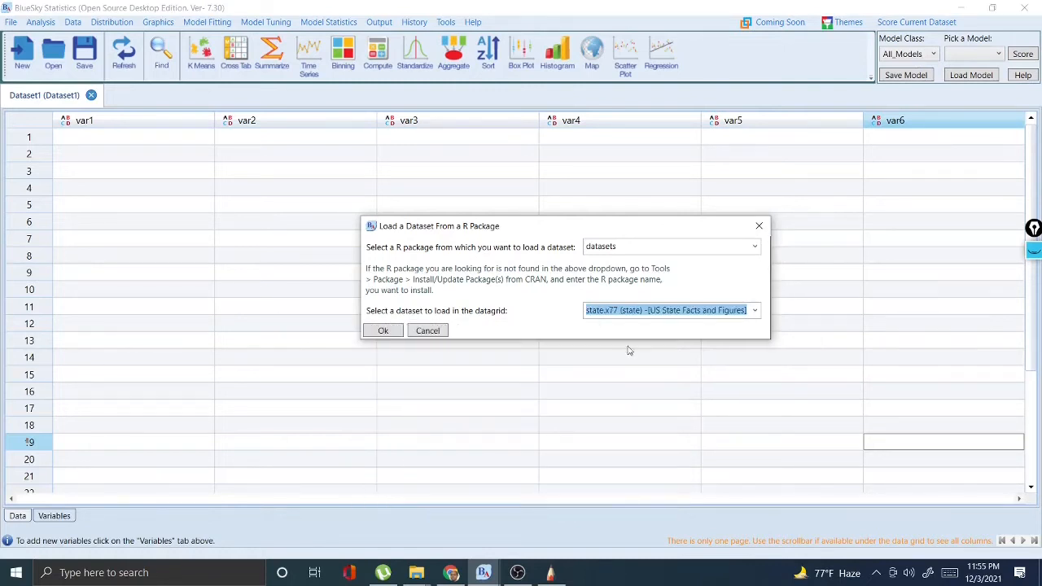
pyautogui.click(382, 331)
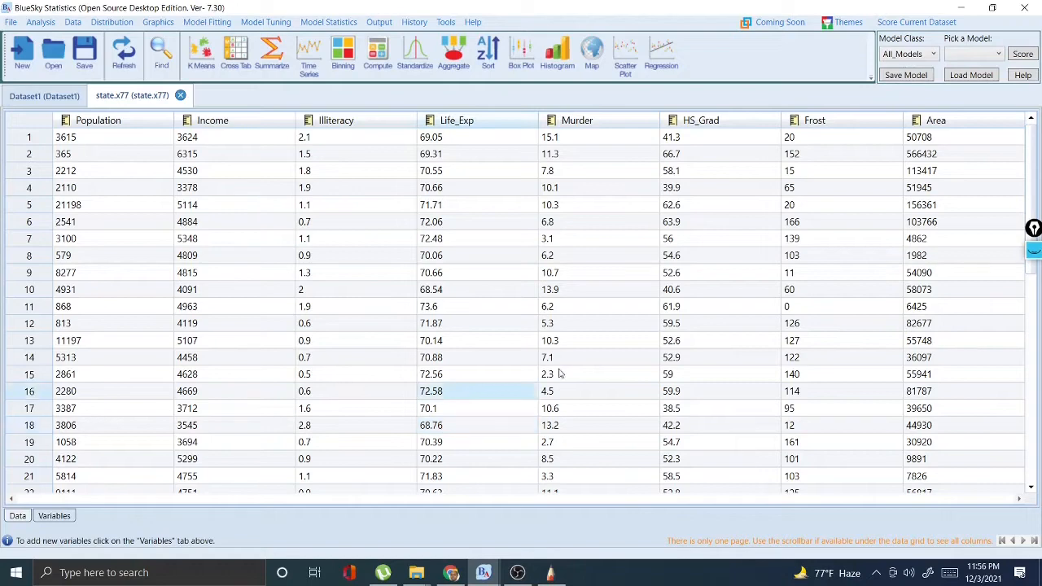
# - Review the variable definitions and data of state.x77, and reread question 3 in Autodesk SketchBook before returning to BlueSky Statistics
pyautogui.click(55, 516)
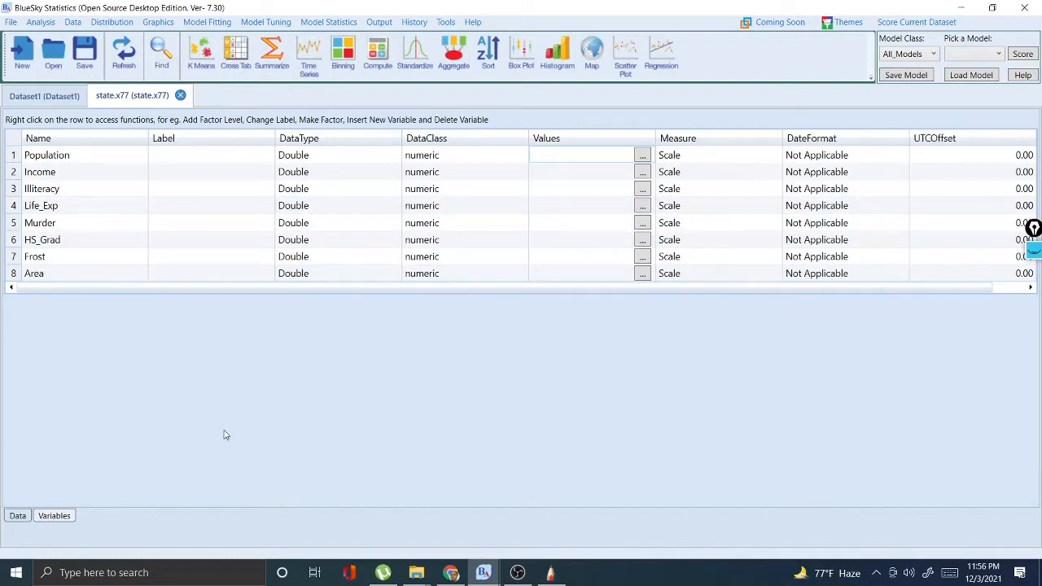
pyautogui.click(17, 516)
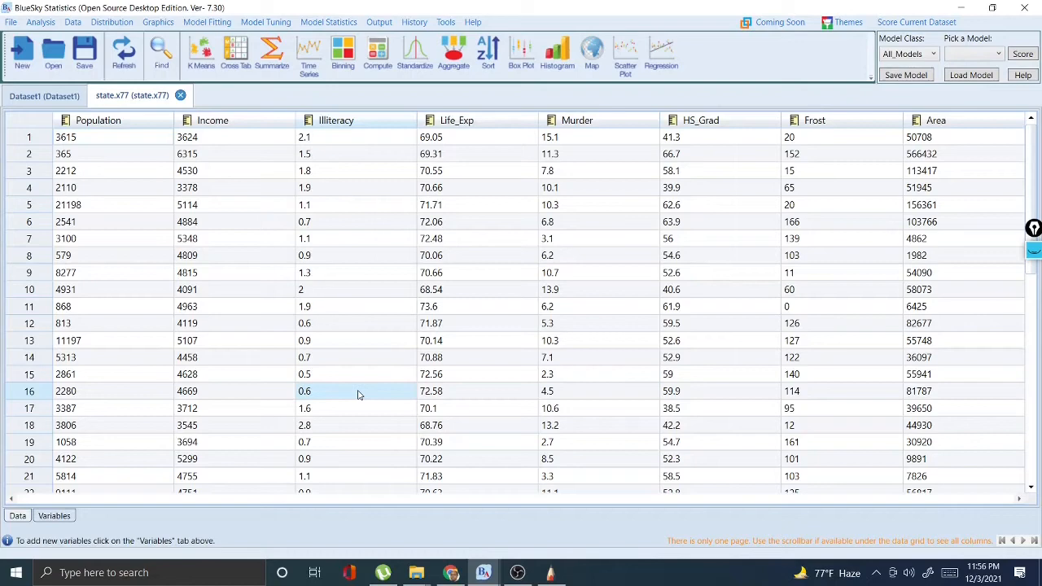
pyautogui.click(551, 573)
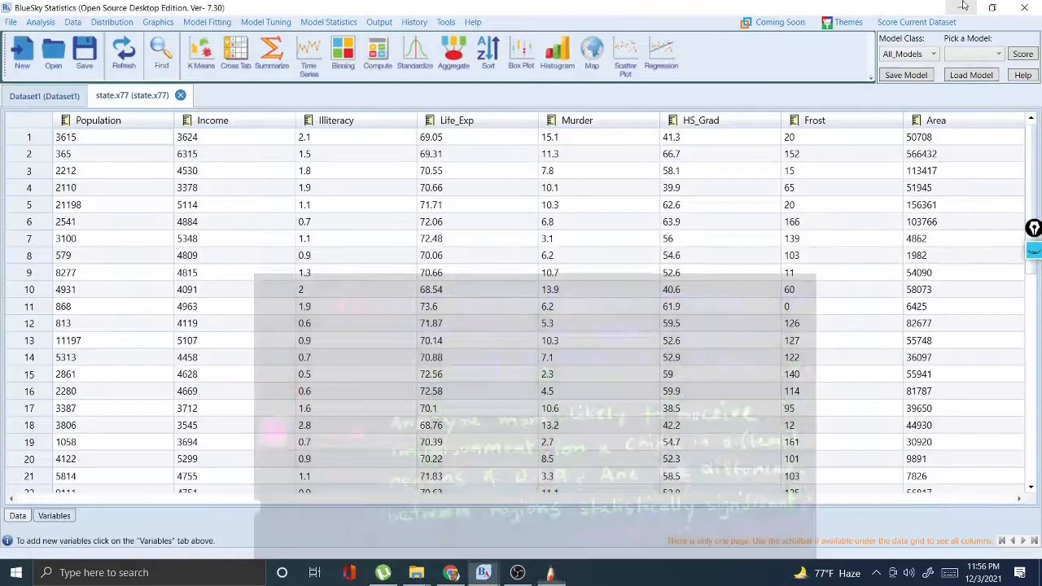
pyautogui.click(960, 7)
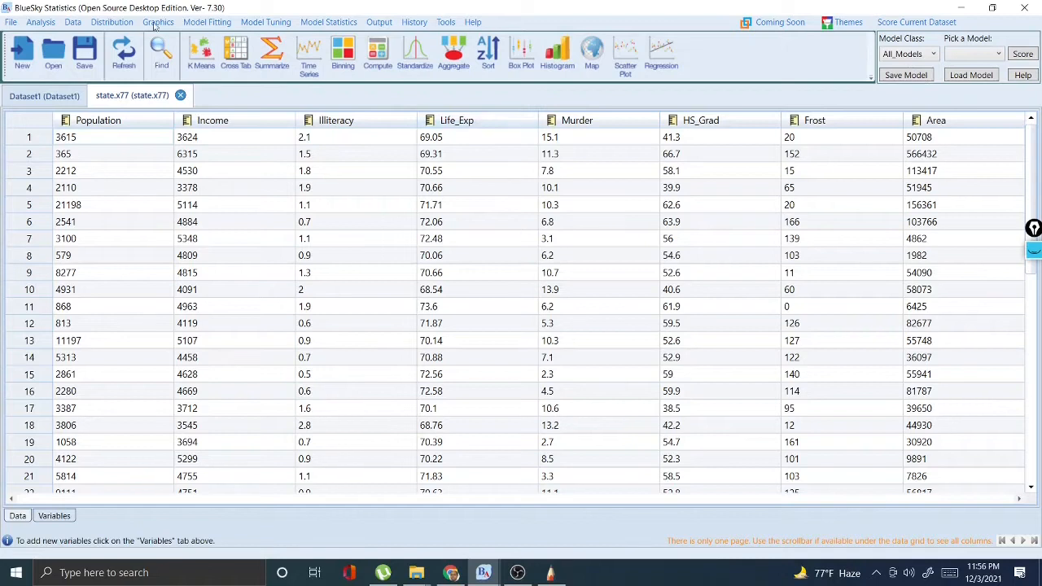
# - Set up a correlation matrix analysis with Income and Life_Exp as the selected variables
pyautogui.click(44, 23)
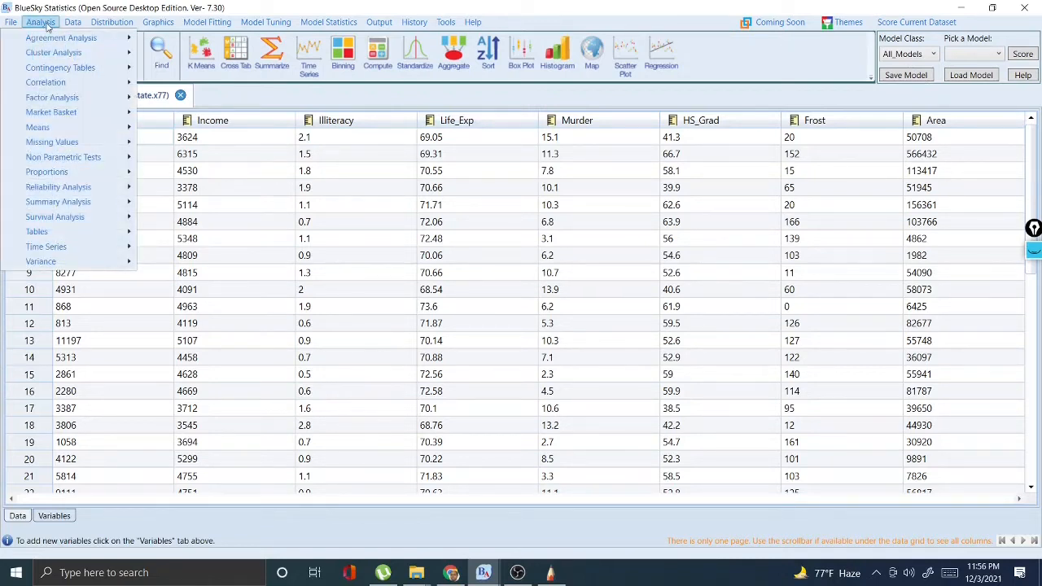
pyautogui.moveTo(55, 83)
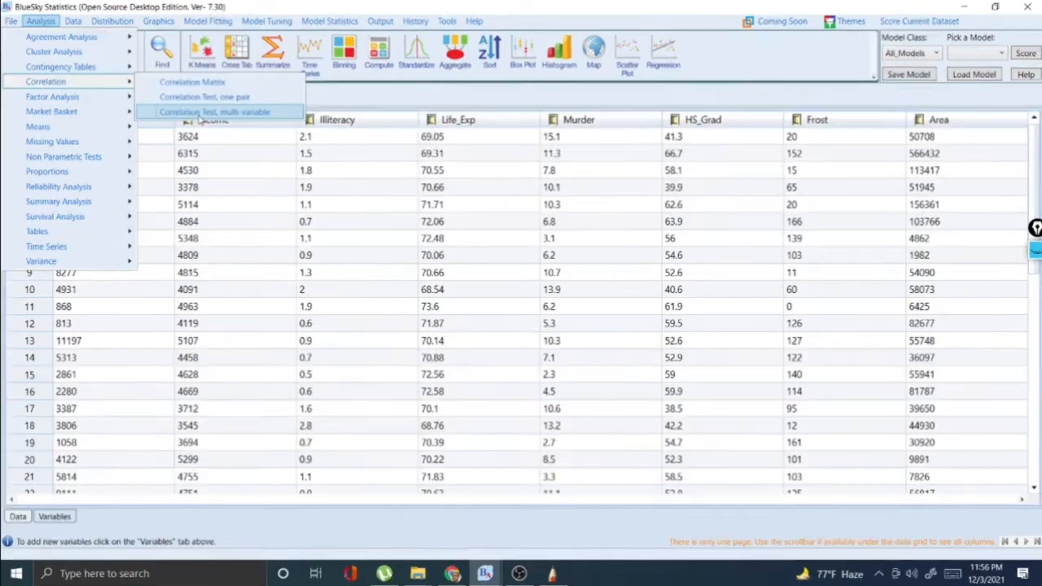
pyautogui.click(195, 79)
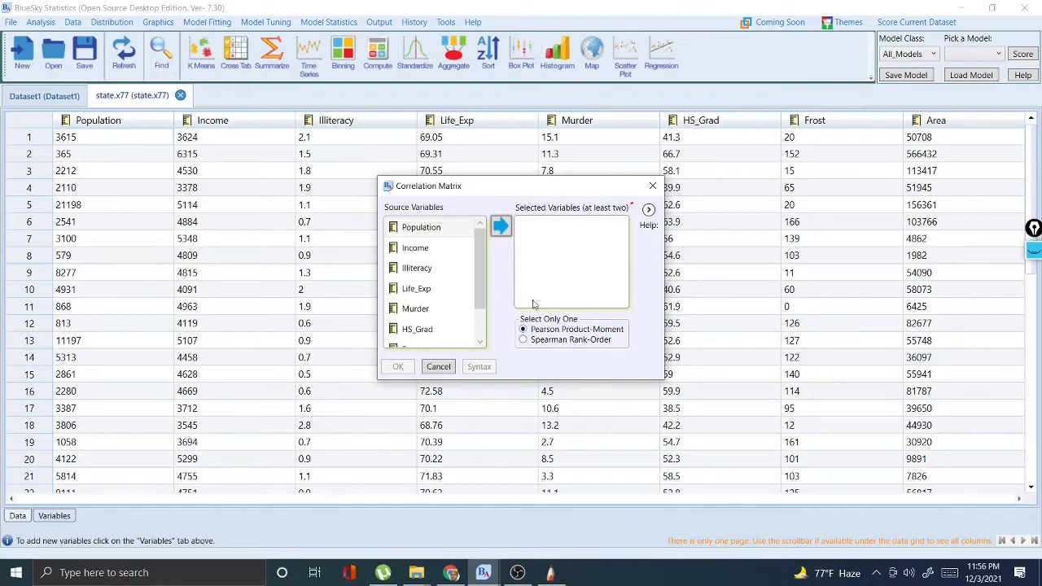
pyautogui.click(419, 249)
pyautogui.click(501, 227)
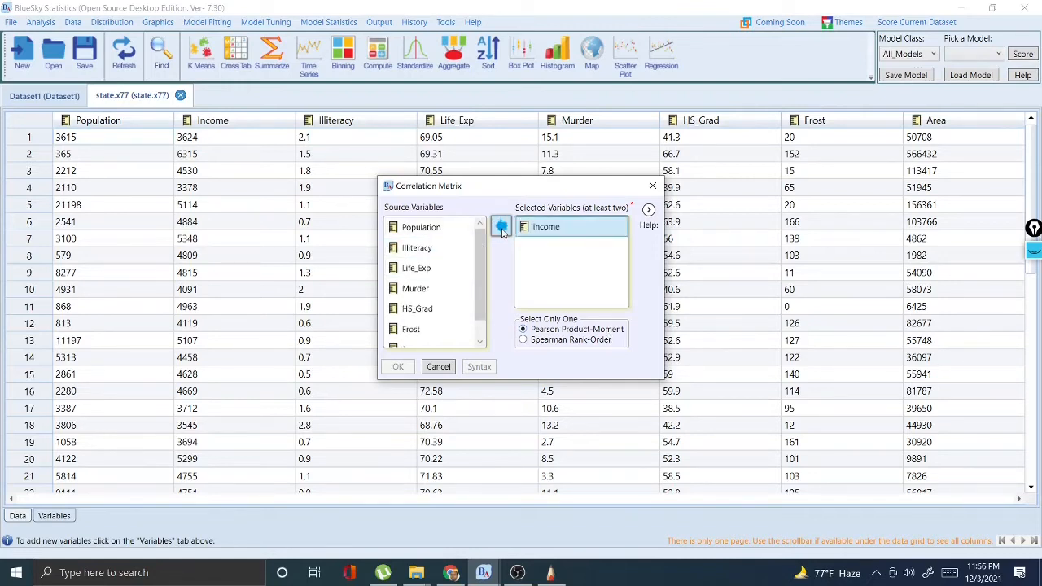
pyautogui.click(417, 267)
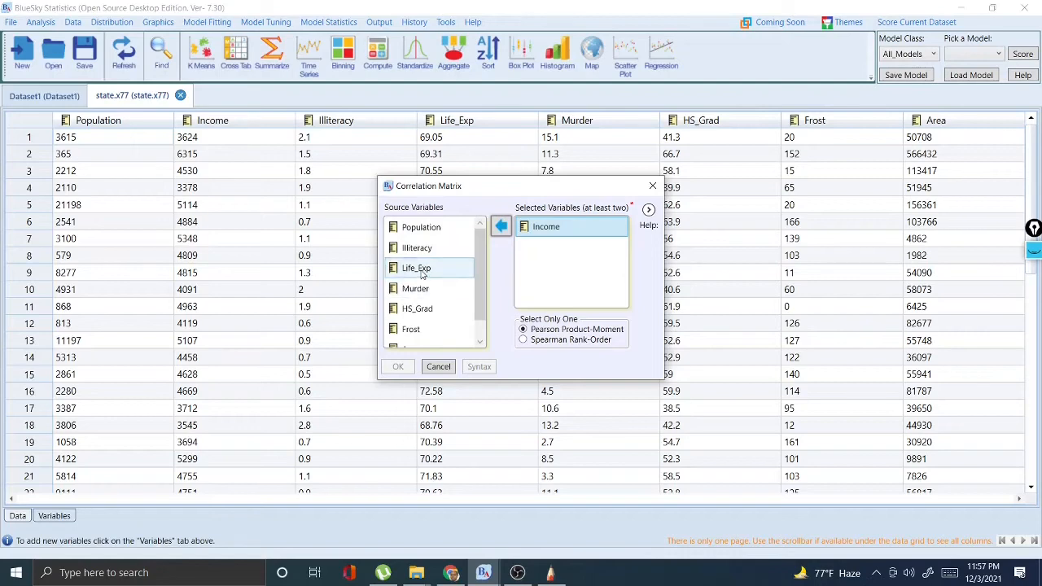
pyautogui.click(500, 226)
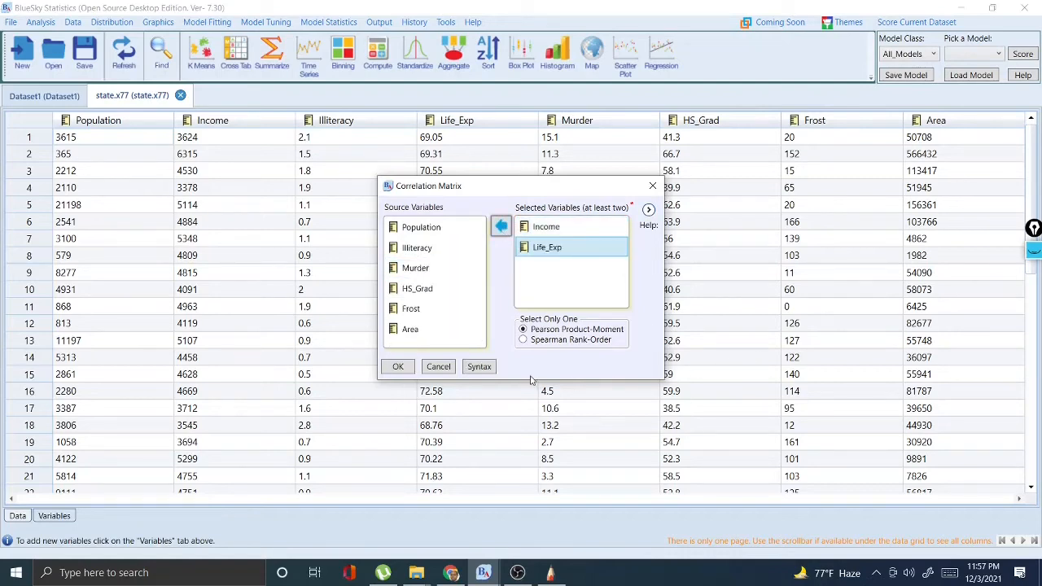
# - Generate the R syntax for the Pearson correlation matrix of Income and Life_Exp and run it
pyautogui.click(479, 368)
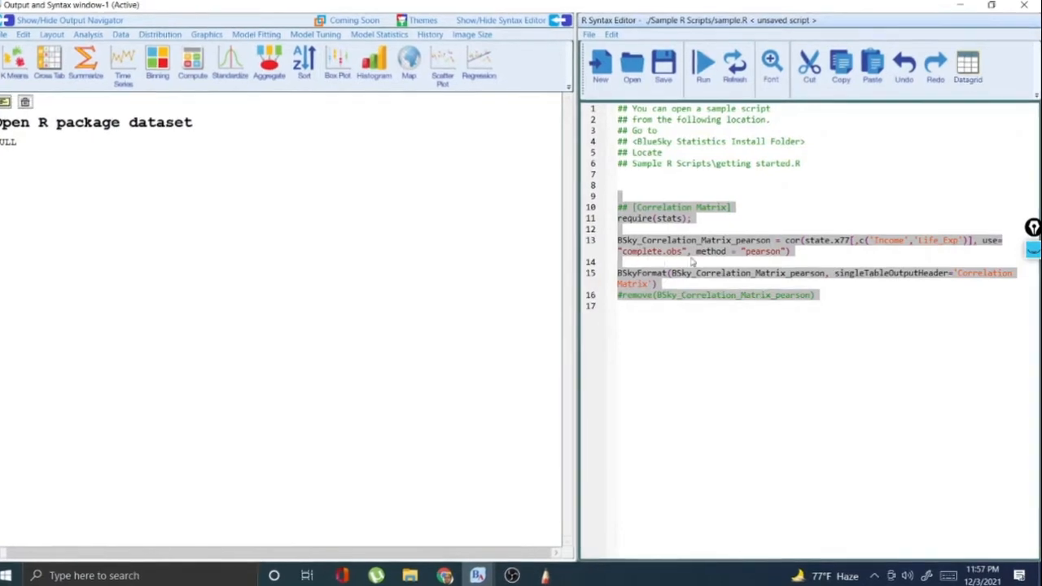
pyautogui.click(706, 67)
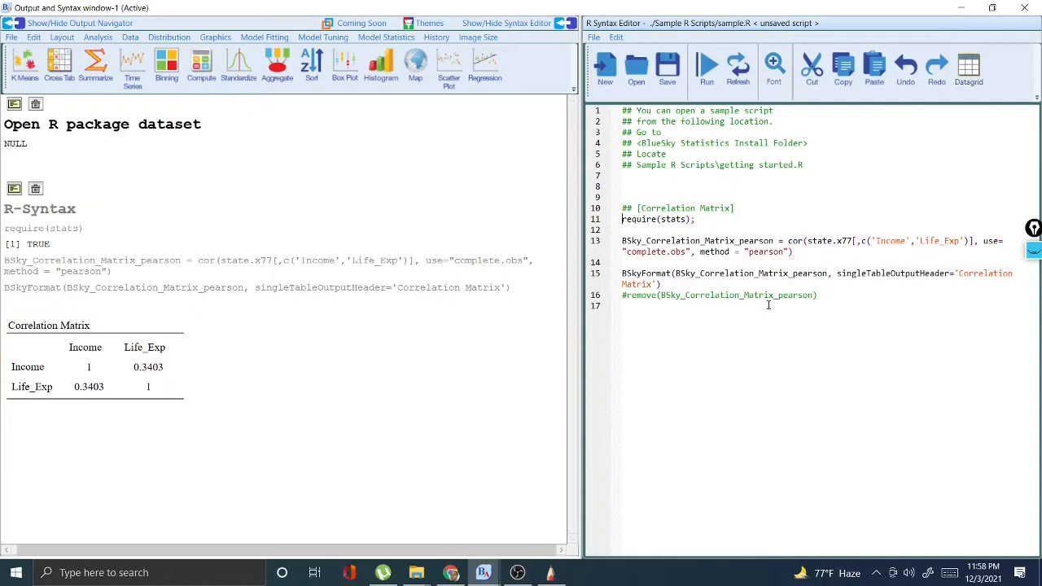
pyautogui.click(96, 363)
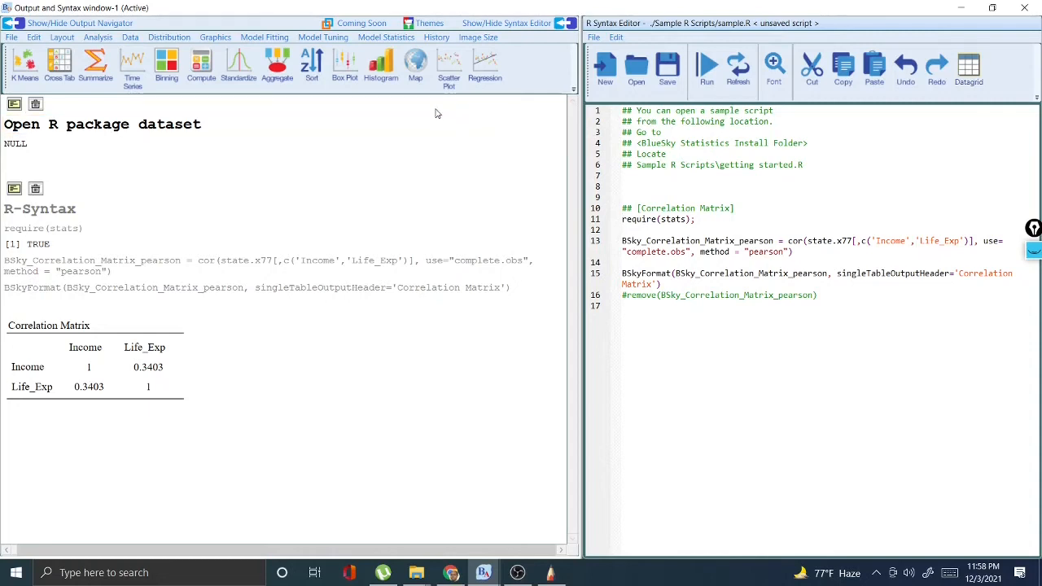
# - Run the Pearson correlation matrix of Income and Life_Exp directly from its analysis dialog
pyautogui.click(97, 37)
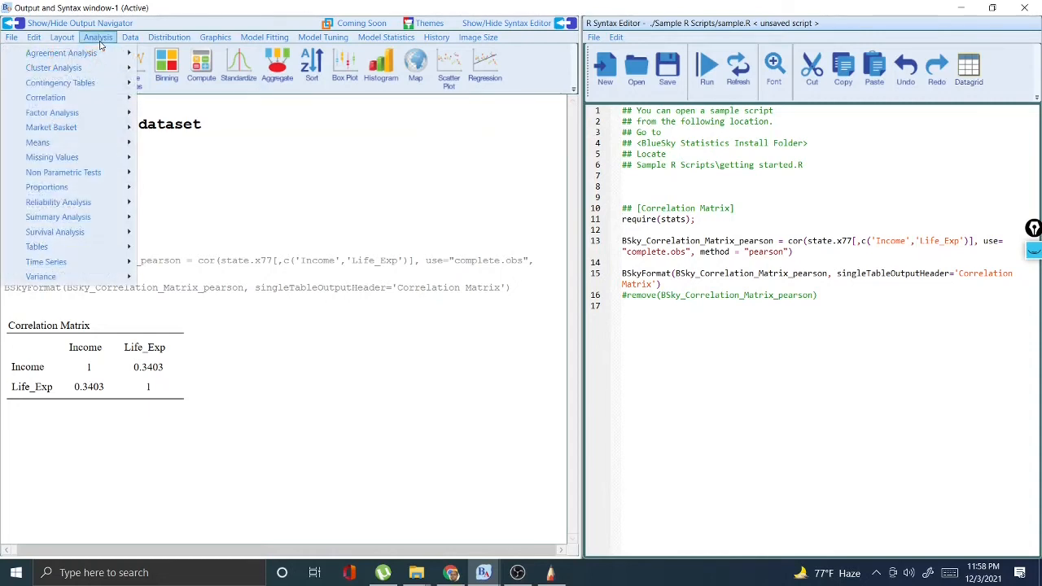
pyautogui.moveTo(85, 98)
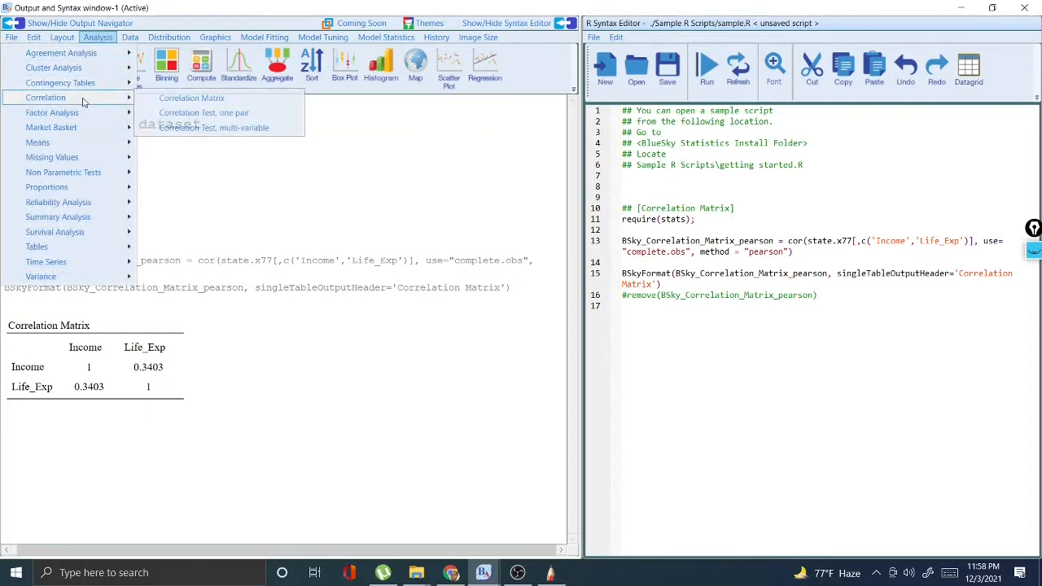
pyautogui.click(168, 100)
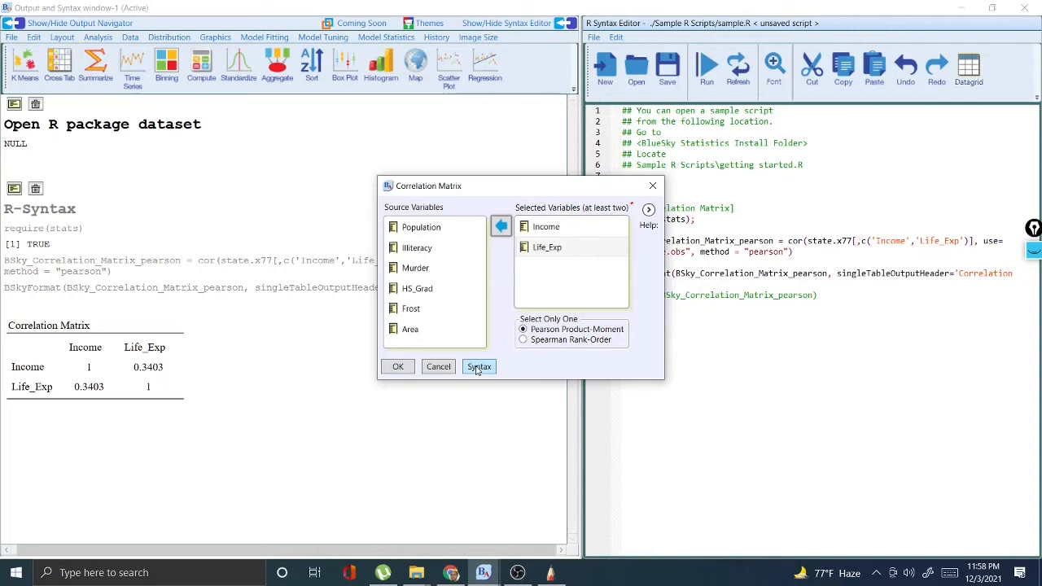
pyautogui.click(398, 366)
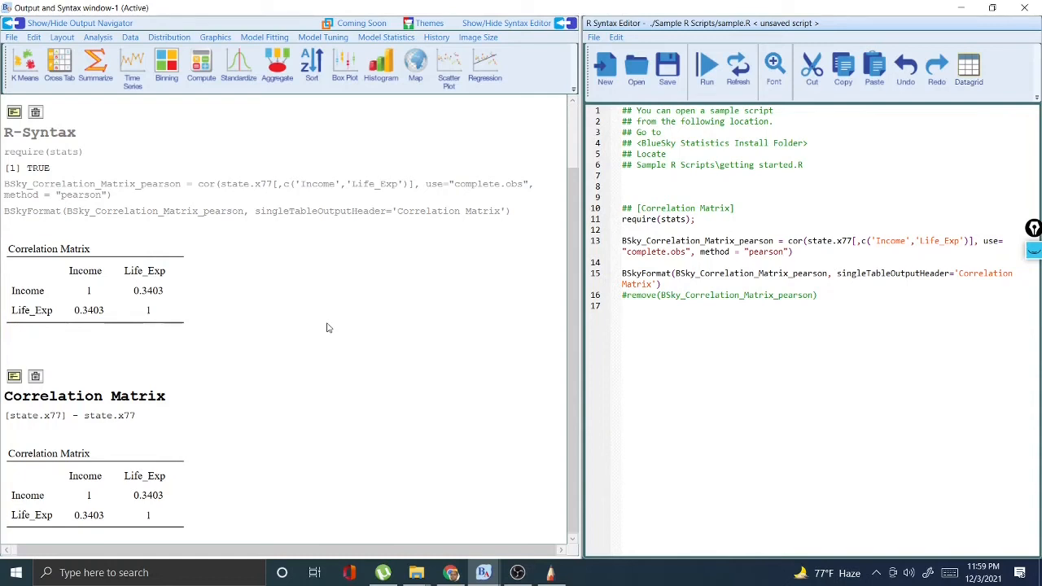
# - Run a one-pair Pearson correlation test on Income and Life_Exp with the alternative Correlation !=0 and confidence level 0.95
pyautogui.click(92, 38)
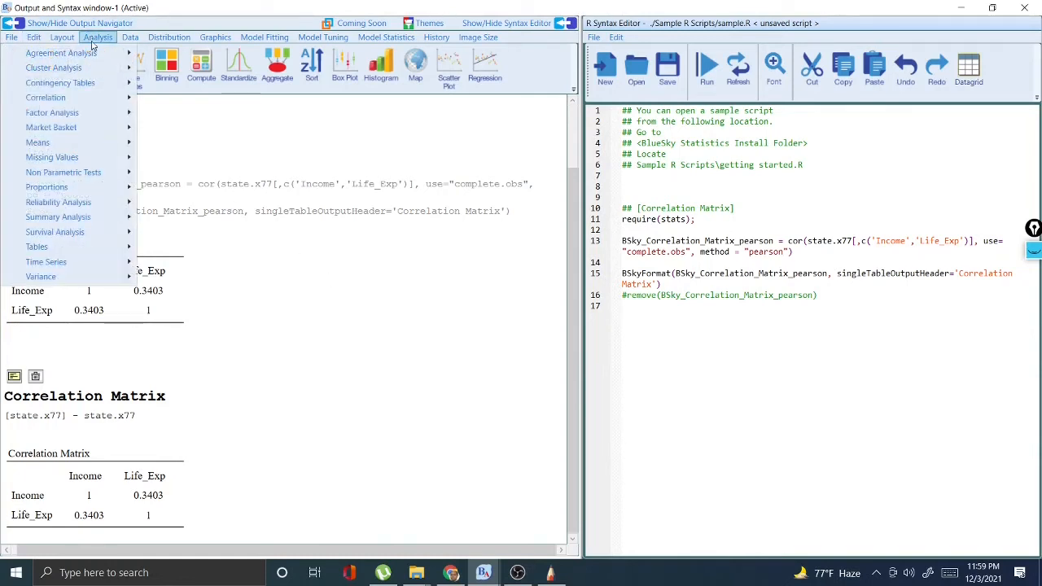
pyautogui.moveTo(91, 98)
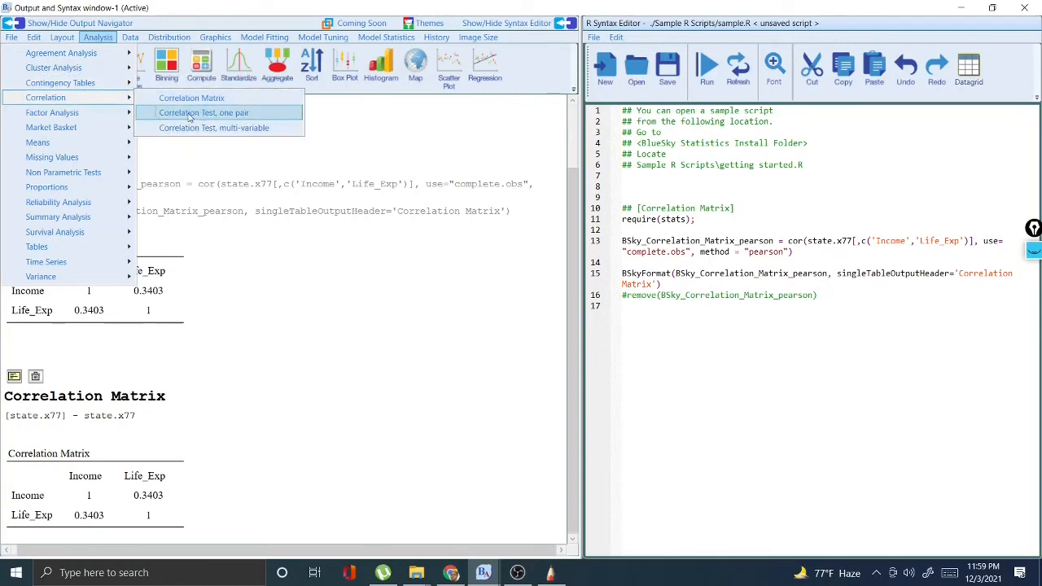
pyautogui.click(211, 118)
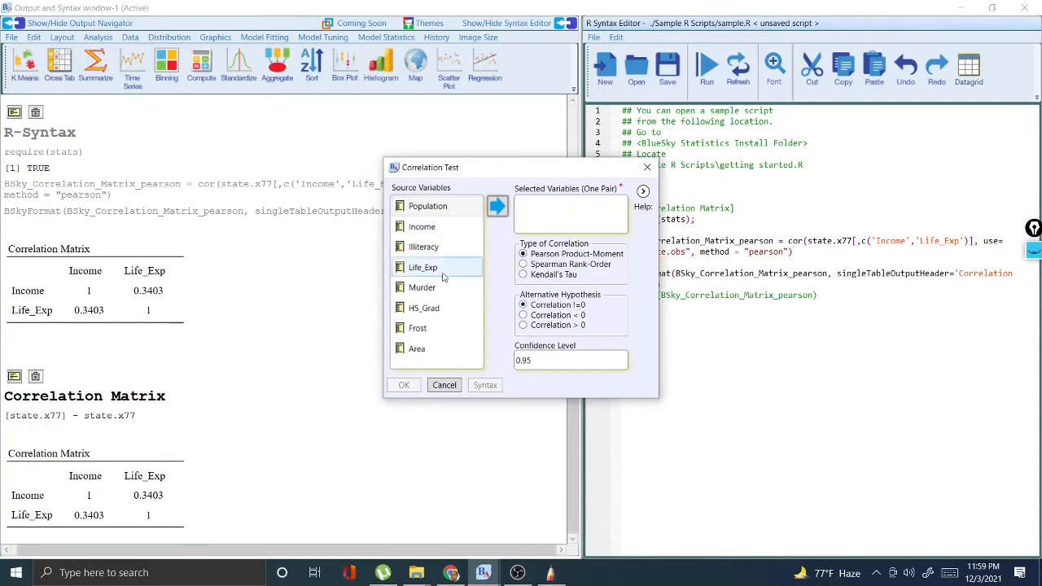
pyautogui.click(427, 228)
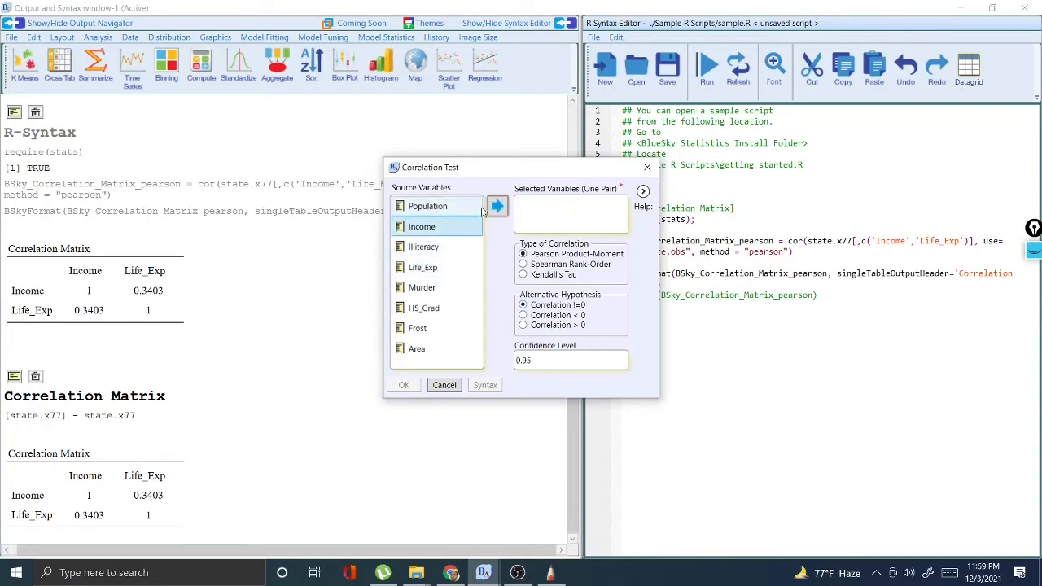
pyautogui.click(500, 207)
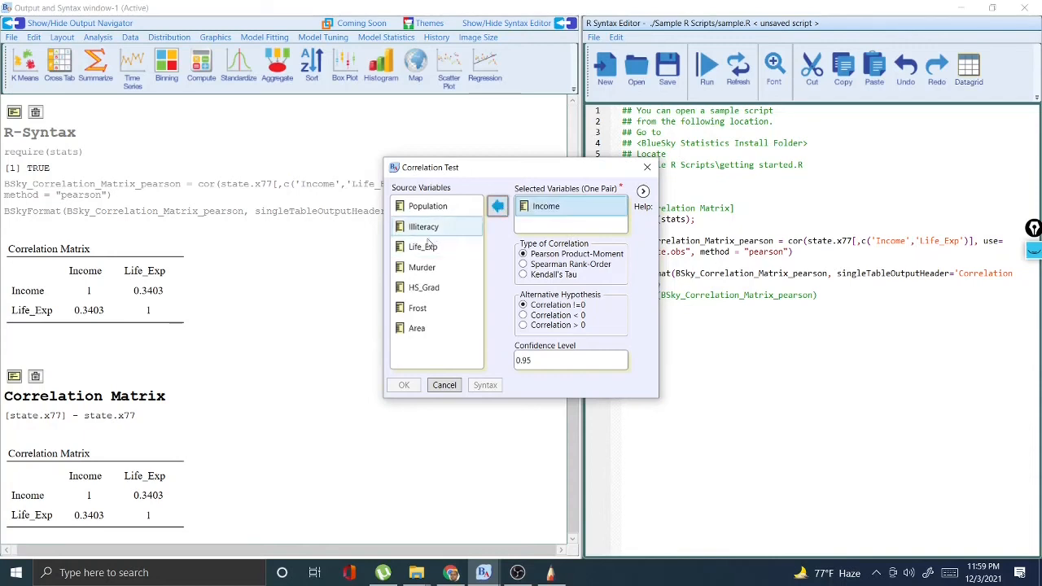
pyautogui.click(426, 253)
pyautogui.click(497, 209)
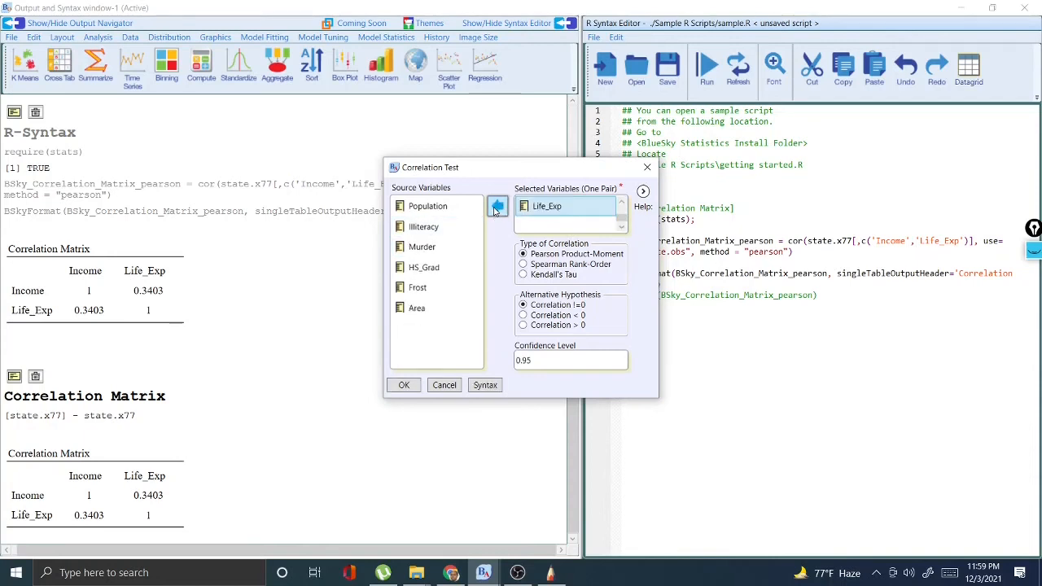
pyautogui.click(407, 385)
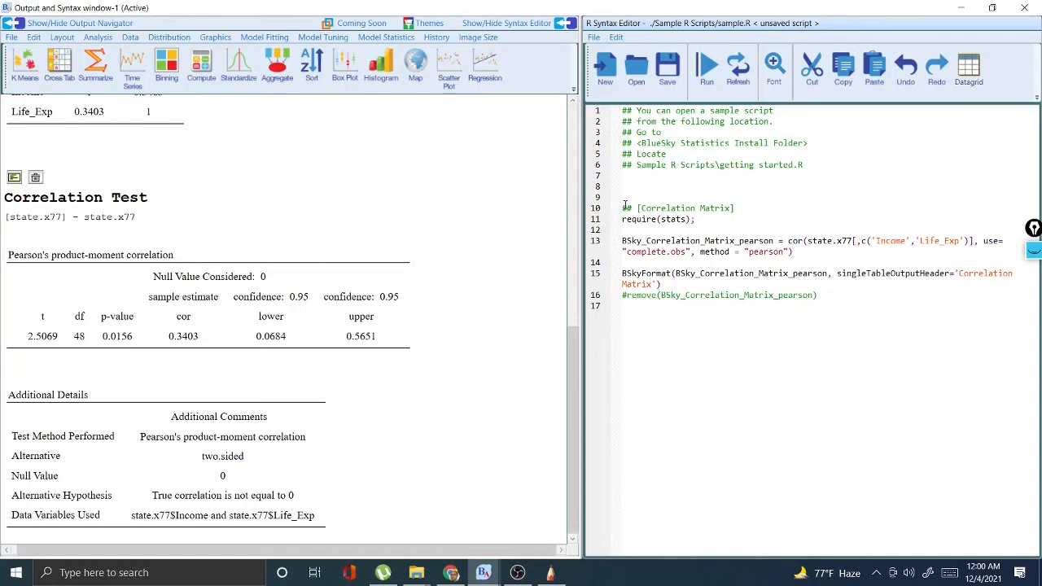
# - Select the whole Correlation Matrix code block in the R syntax editor
pyautogui.moveTo(624, 208); pyautogui.dragTo(866, 300)
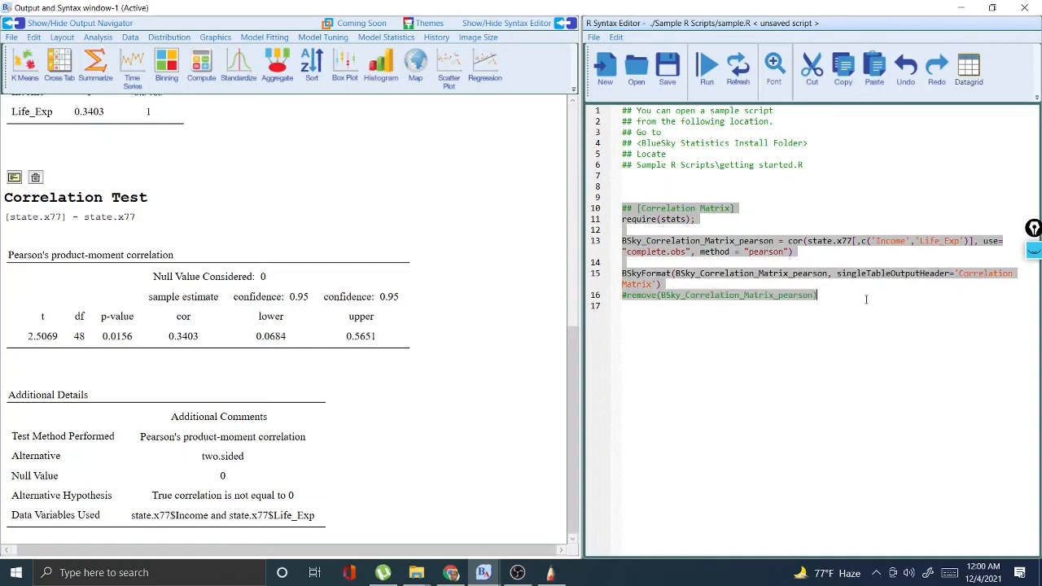